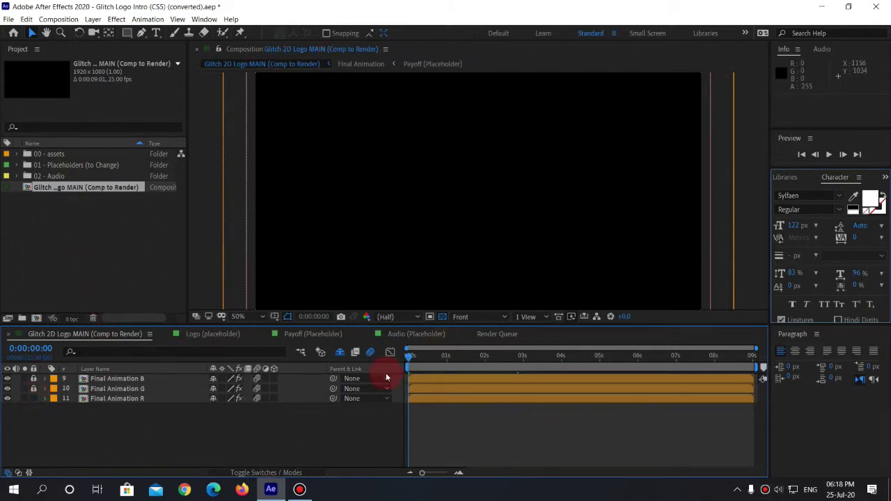
# Queue the Glitch 2D Logo MAIN comp, render it as a lossless AVI, and select the AVI on the desktop
pyautogui.moveTo(410, 357); pyautogui.dragTo(358, 364)
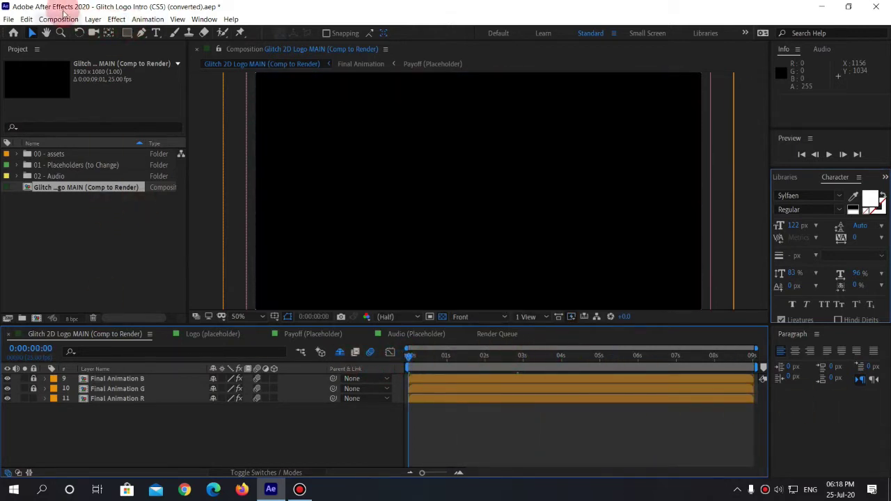
pyautogui.click(57, 20)
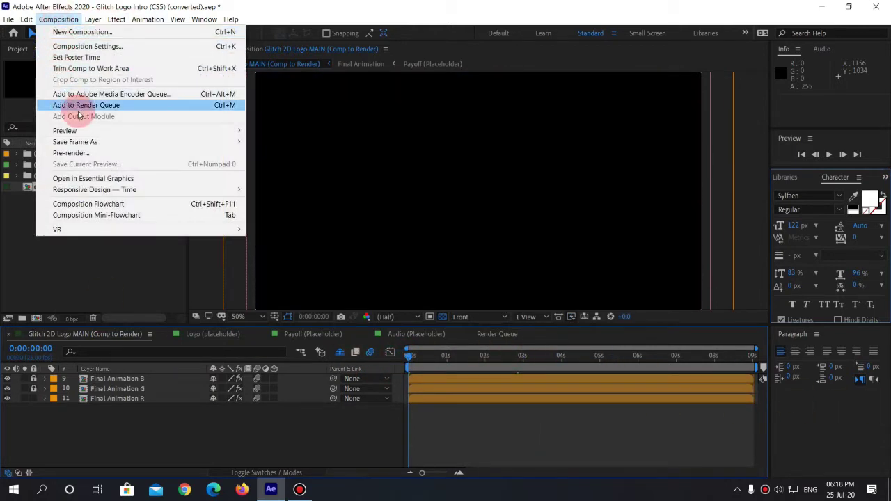
pyautogui.click(78, 111)
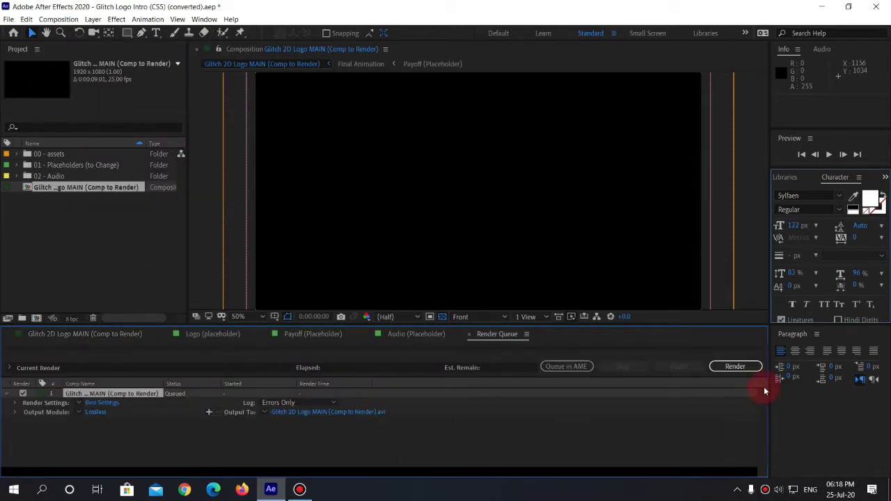
pyautogui.click(736, 369)
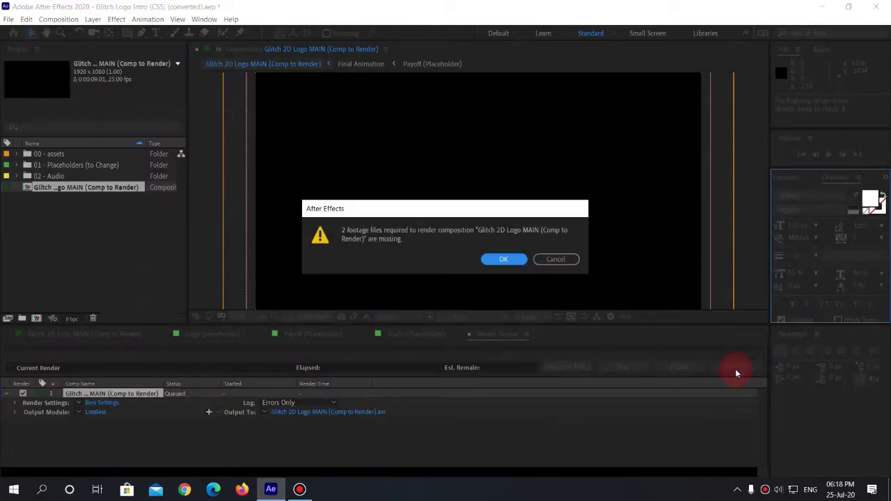
pyautogui.click(503, 258)
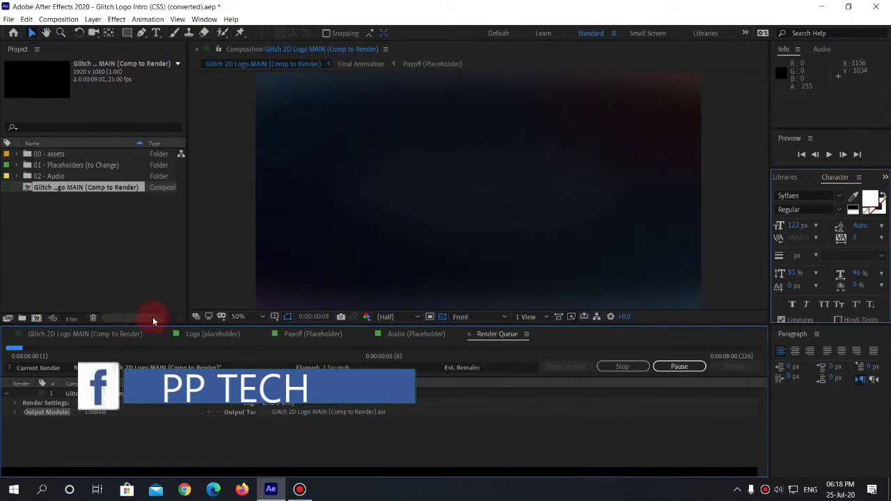
pyautogui.click(821, 7)
pyautogui.click(21, 314)
pyautogui.rightClick(26, 317)
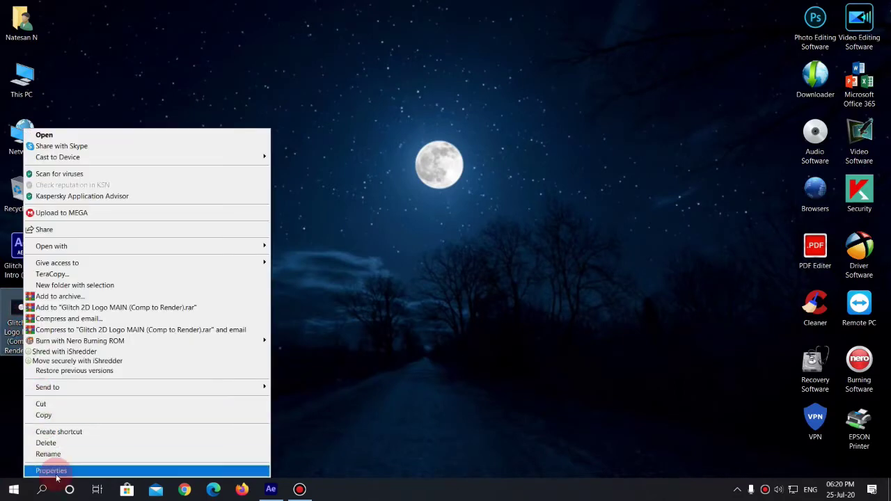
pyautogui.click(42, 470)
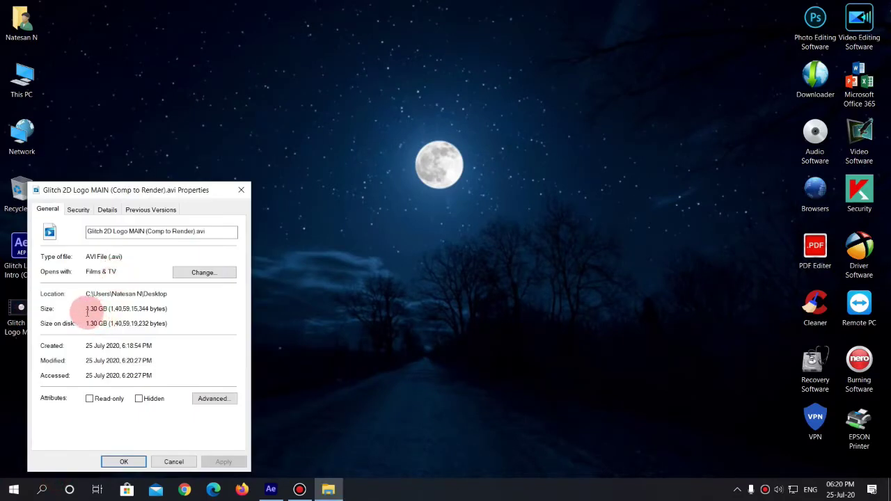
pyautogui.moveTo(86, 311); pyautogui.dragTo(103, 311)
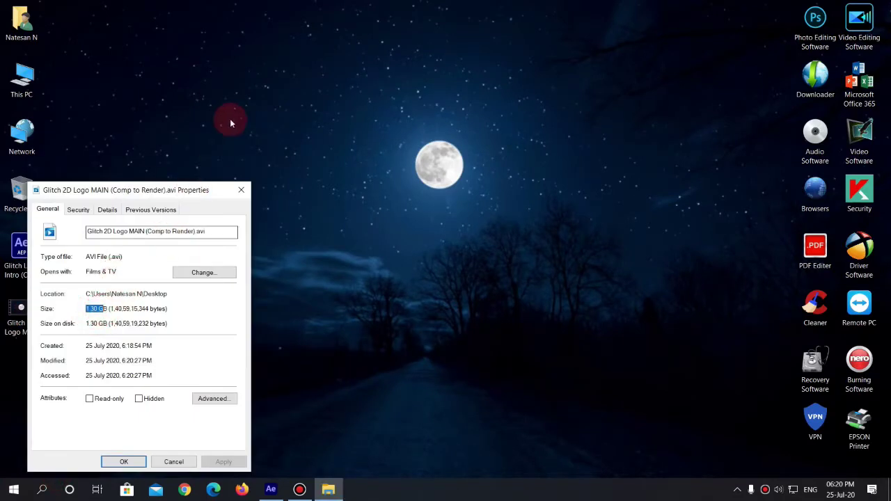
pyautogui.click(240, 189)
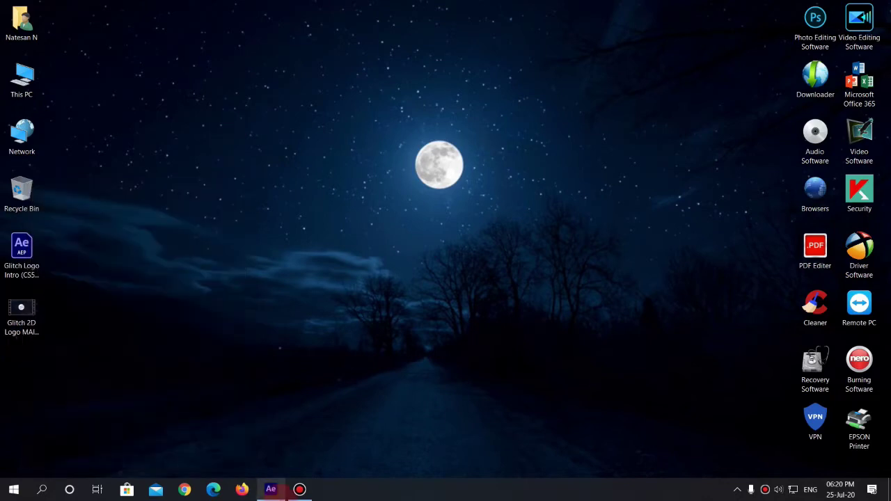
pyautogui.click(273, 489)
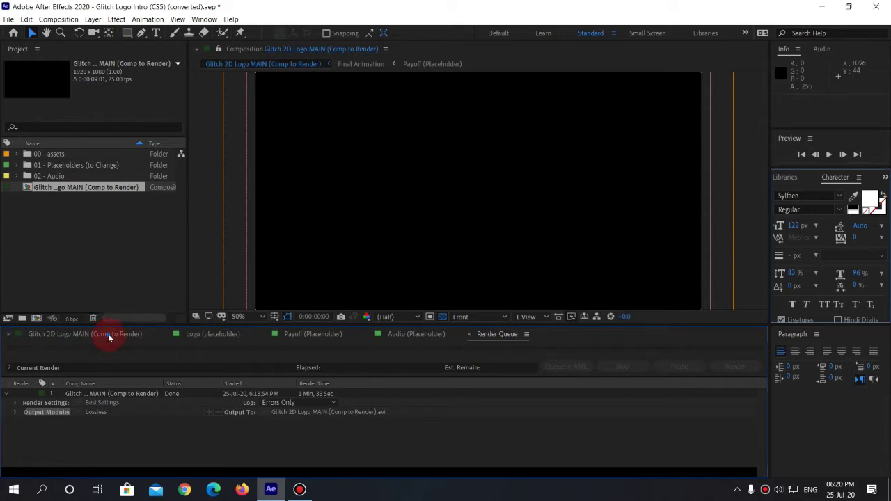
# Activate the Glitch 2D Logo MAIN timeline and add it to Media Encoder with Ctrl+Alt+M
pyautogui.click(108, 337)
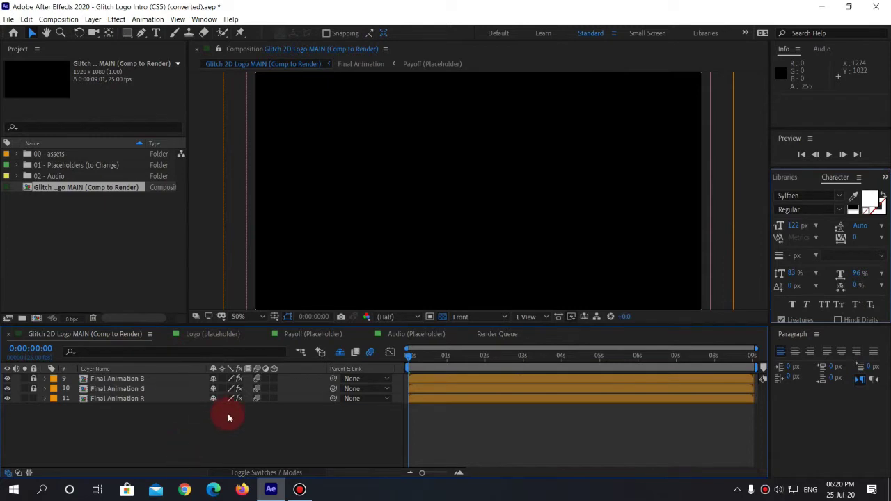
pyautogui.click(363, 70)
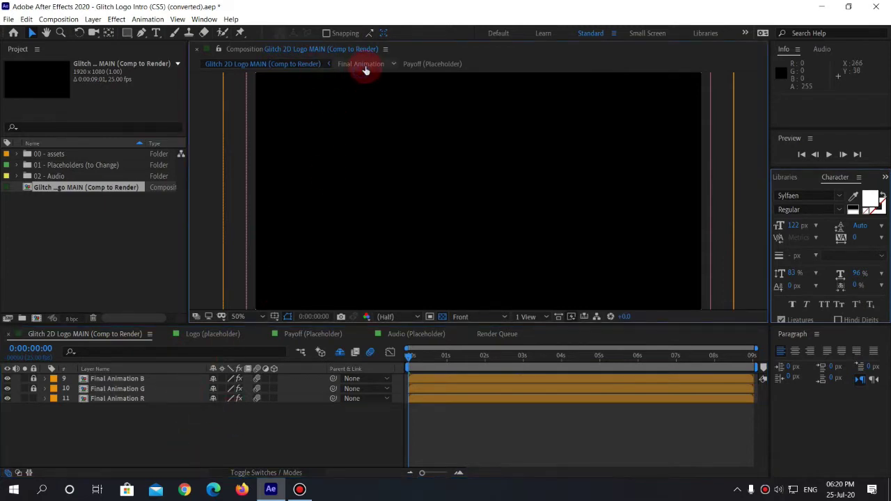
pyautogui.click(118, 452)
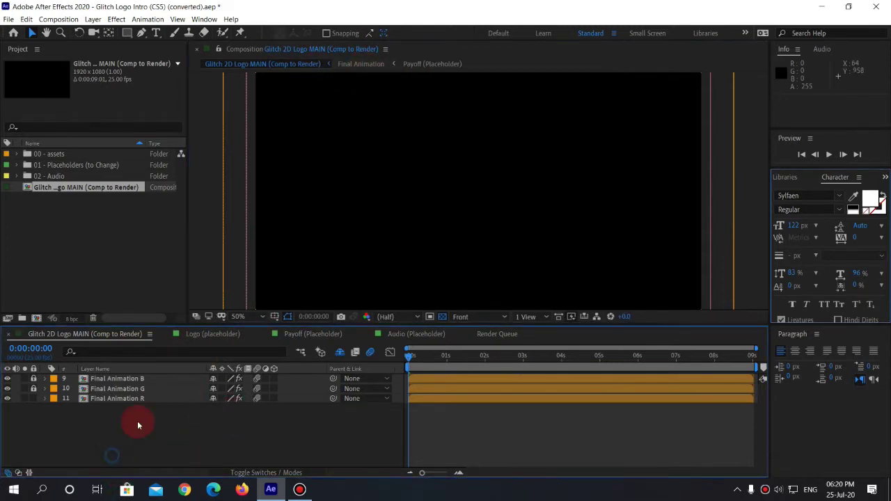
pyautogui.hotkey('ctrl', 'alt', 'm')
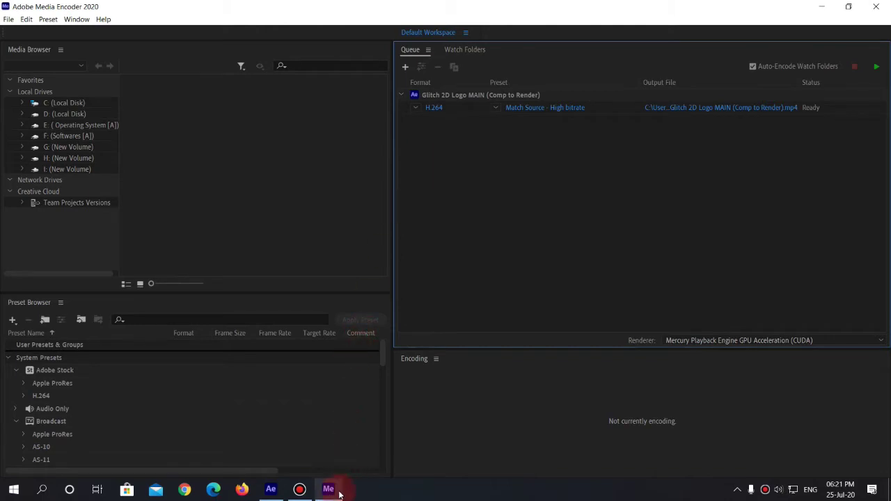
pyautogui.click(271, 489)
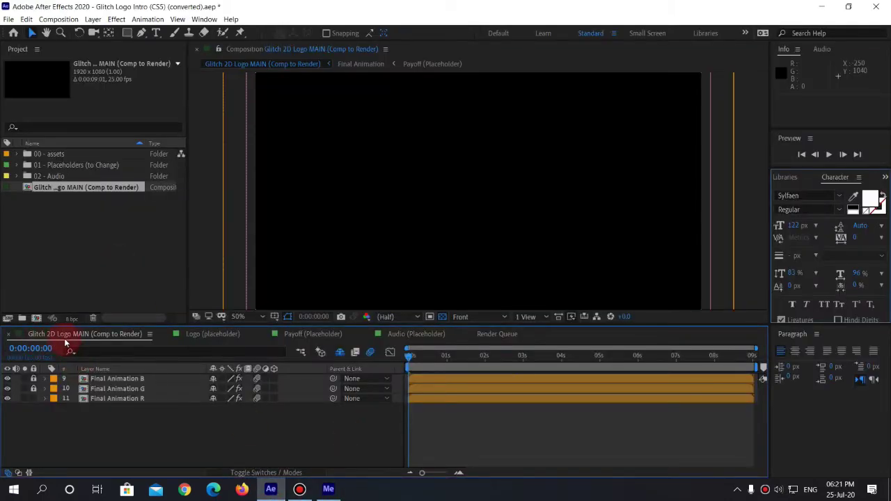
# Start encoding the queued Glitch comp H.264 High bitrate job in Media Encoder
pyautogui.click(328, 488)
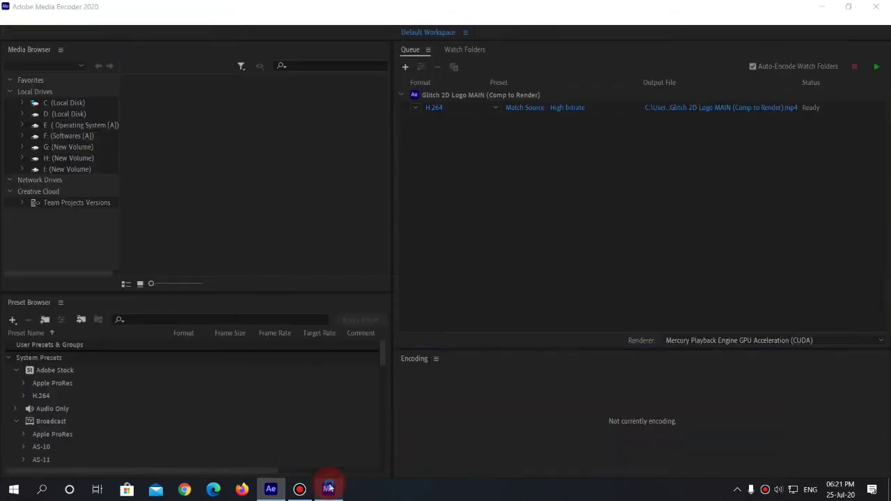
pyautogui.click(494, 97)
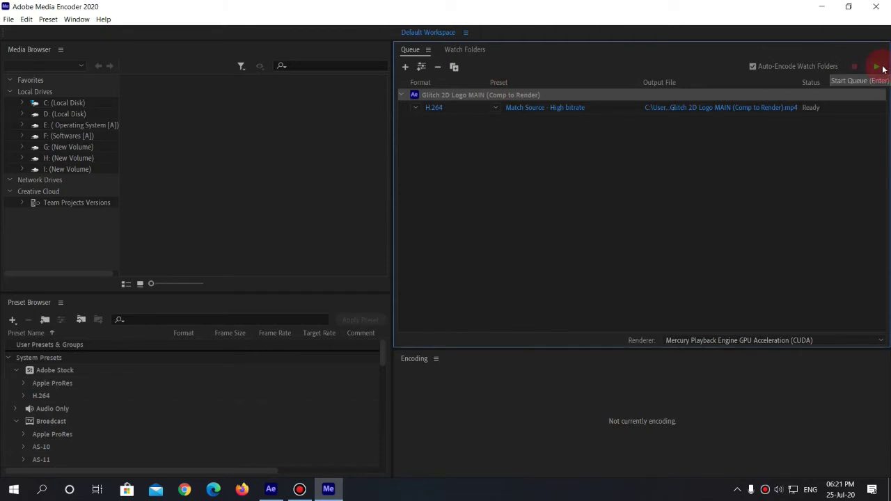
pyautogui.click(877, 67)
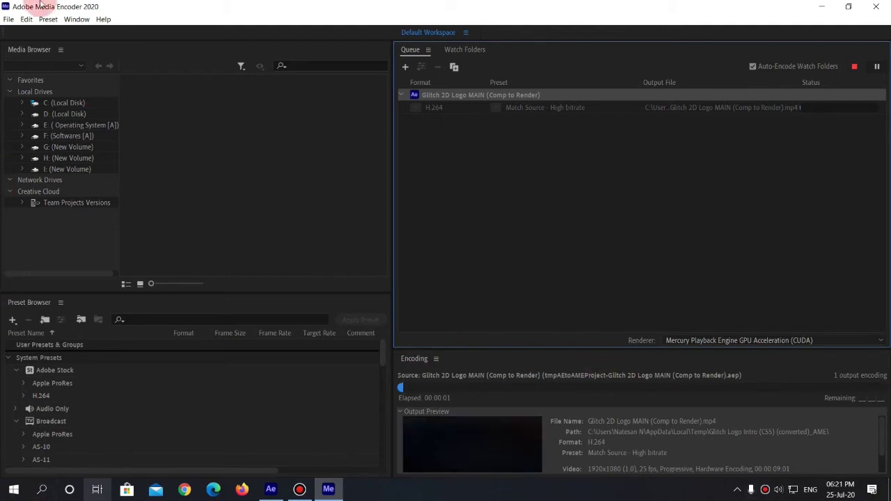
# Check encoding progress, then open the Output File folder holding the finished MP4
pyautogui.moveTo(271, 489)
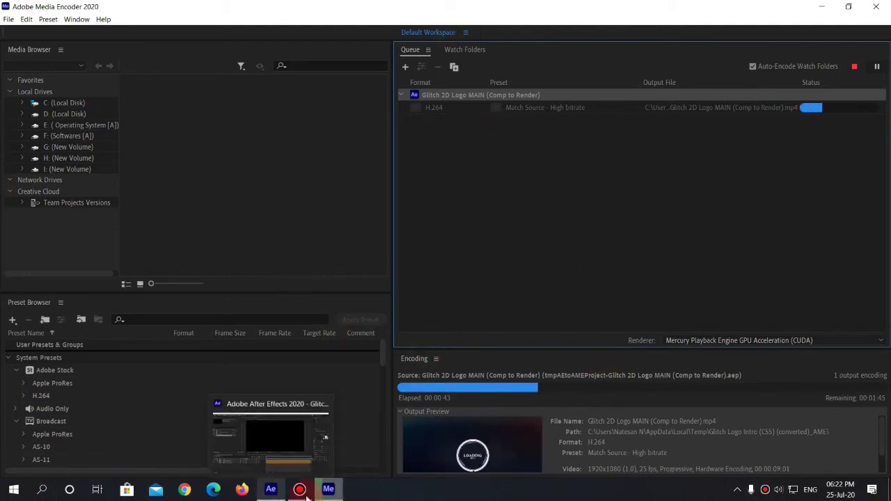
pyautogui.click(279, 435)
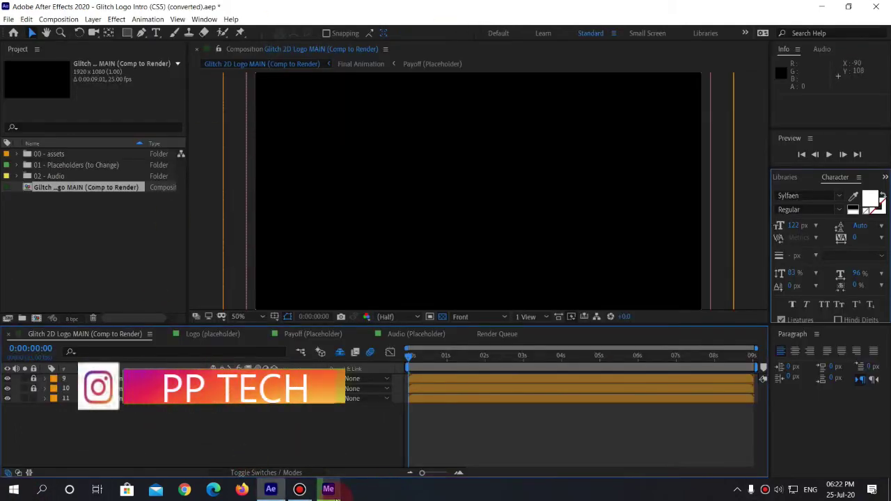
pyautogui.click(328, 489)
pyautogui.click(271, 489)
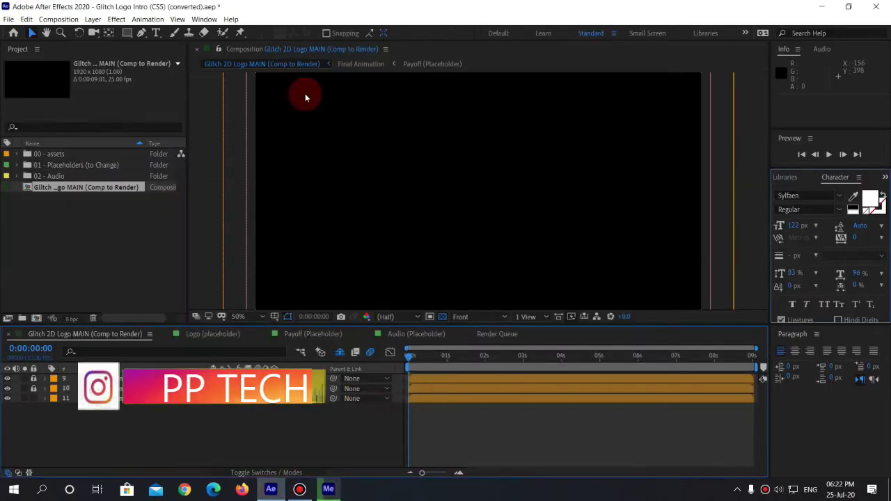
pyautogui.click(207, 335)
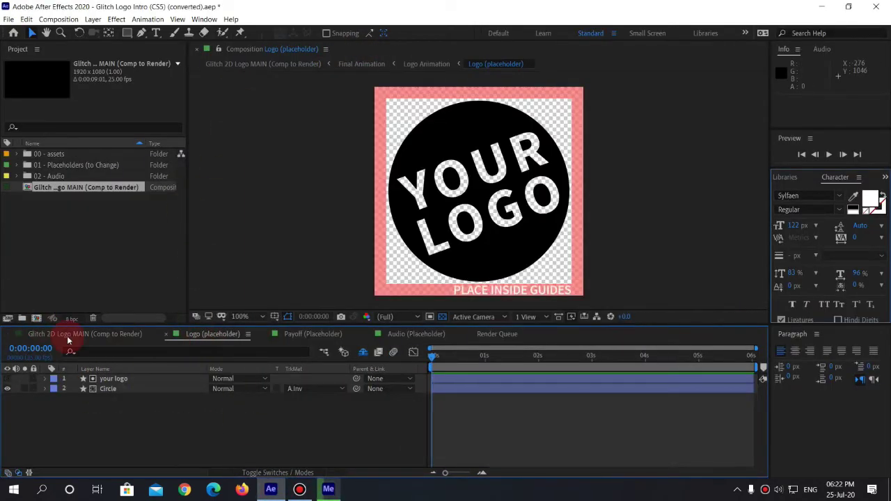
pyautogui.click(67, 337)
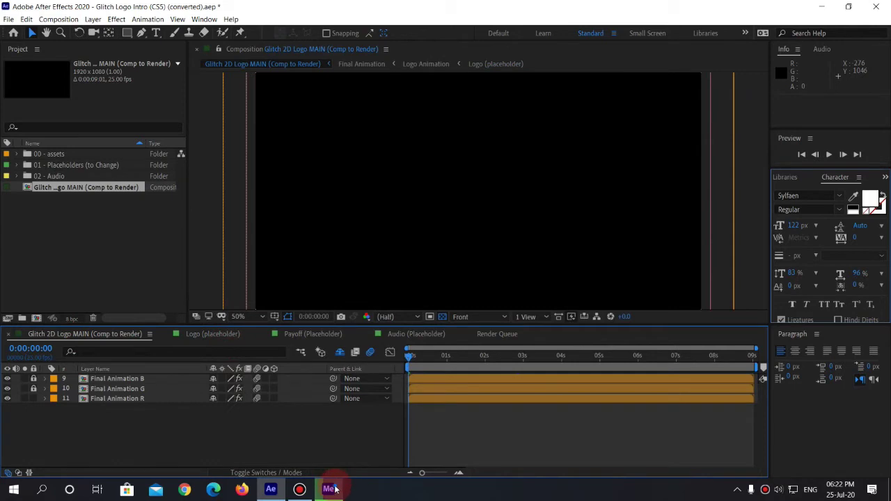
pyautogui.click(333, 490)
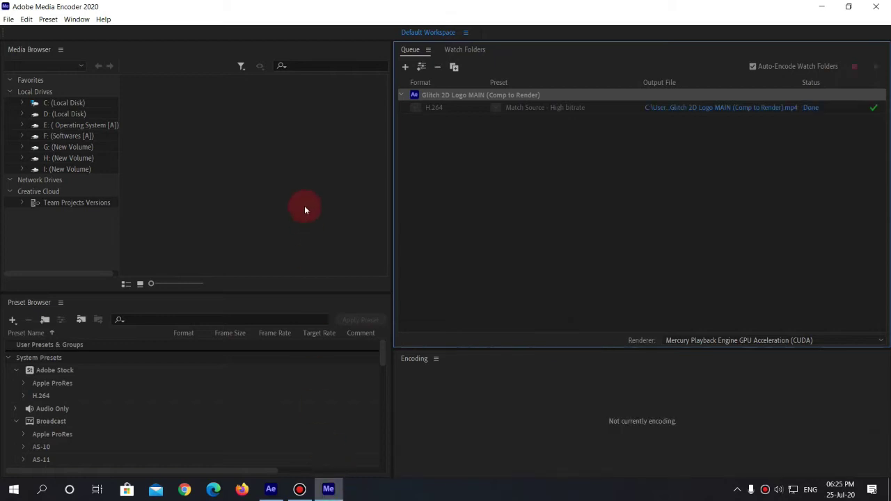
pyautogui.click(730, 109)
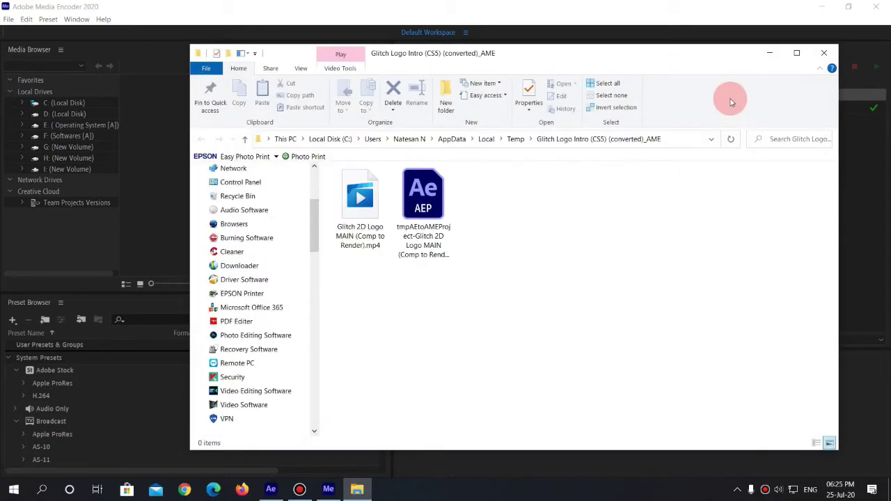
# Cut the encoded Glitch 2D Logo MAIN mp4 and paste it onto the Desktop, then close Explorer
pyautogui.click(360, 205)
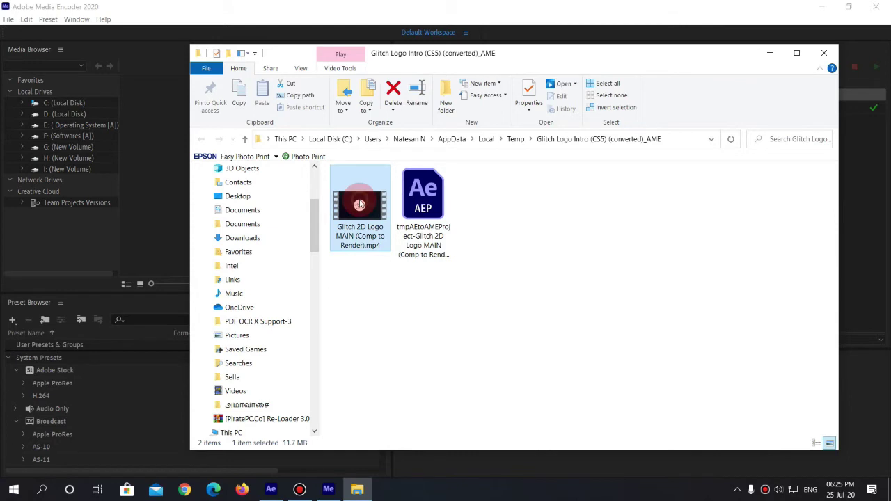
pyautogui.rightClick(360, 205)
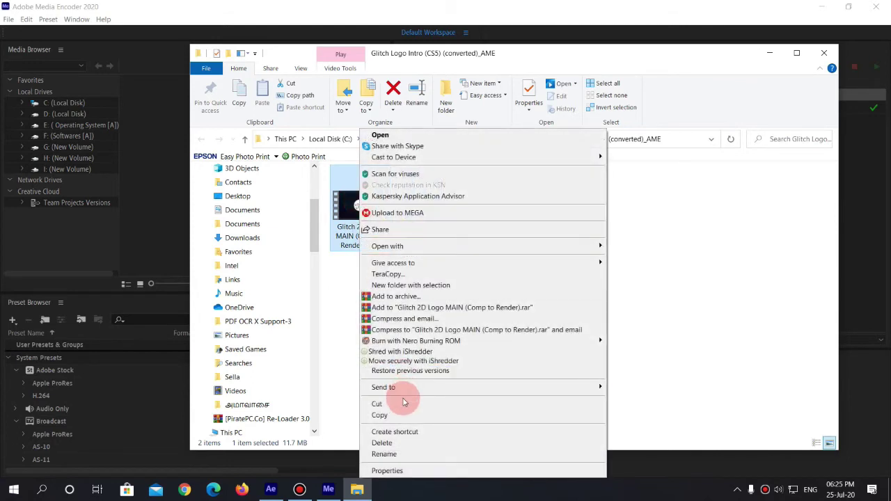
pyautogui.click(403, 403)
pyautogui.scroll(1, 284, 328)
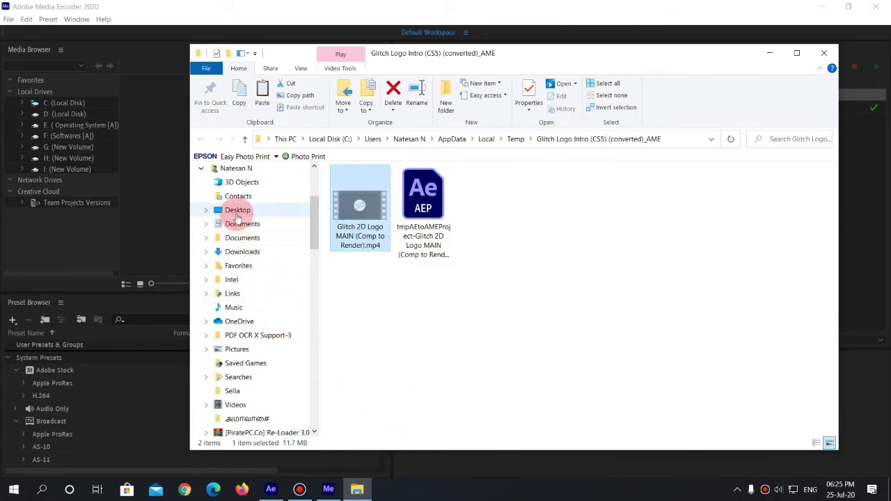
pyautogui.click(237, 213)
pyautogui.rightClick(779, 231)
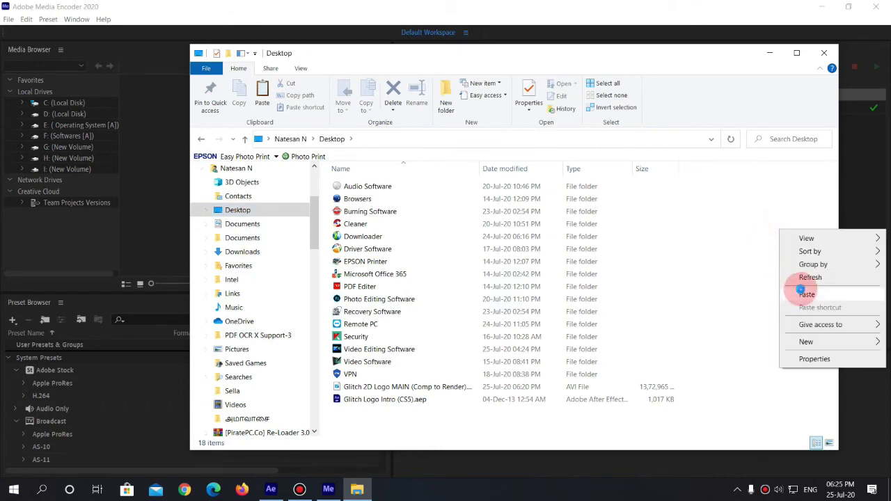
pyautogui.click(805, 294)
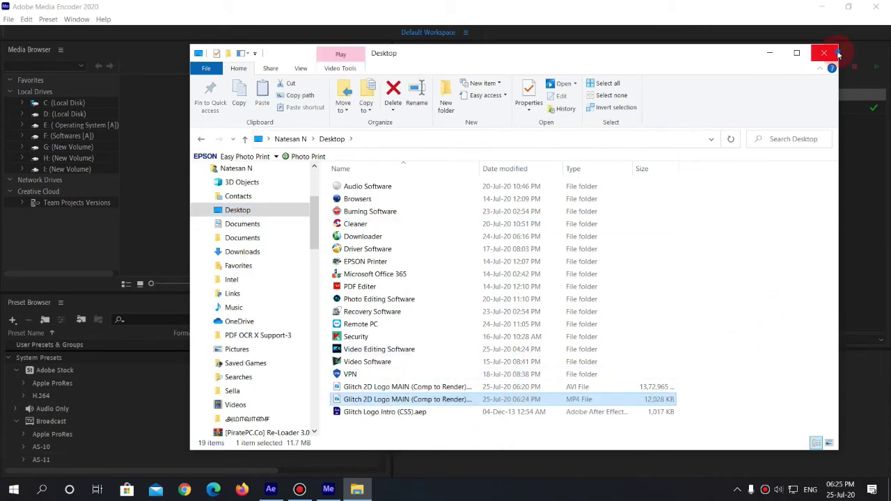
pyautogui.click(838, 54)
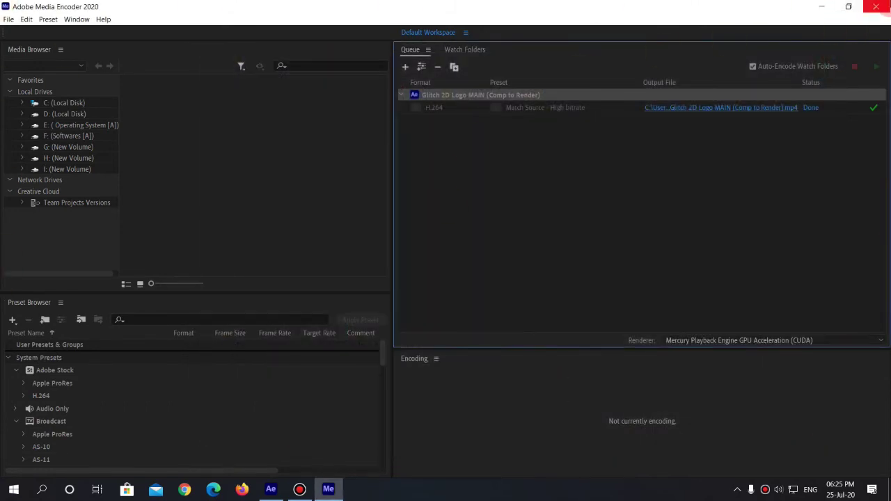
# Close Media Encoder and minimize After Effects to show the two Glitch video files
pyautogui.click(883, 6)
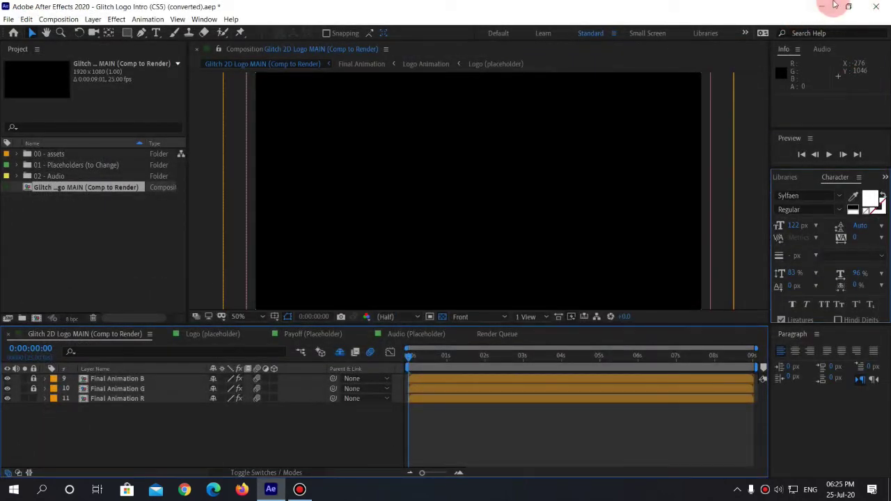
pyautogui.click(812, 8)
pyautogui.rightClick(124, 193)
pyautogui.moveTo(71, 301); pyautogui.dragTo(13, 393)
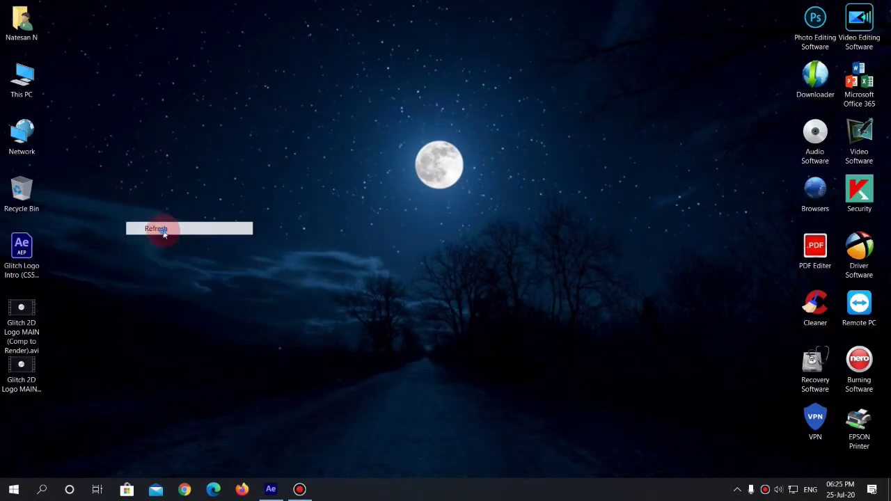
pyautogui.click(76, 312)
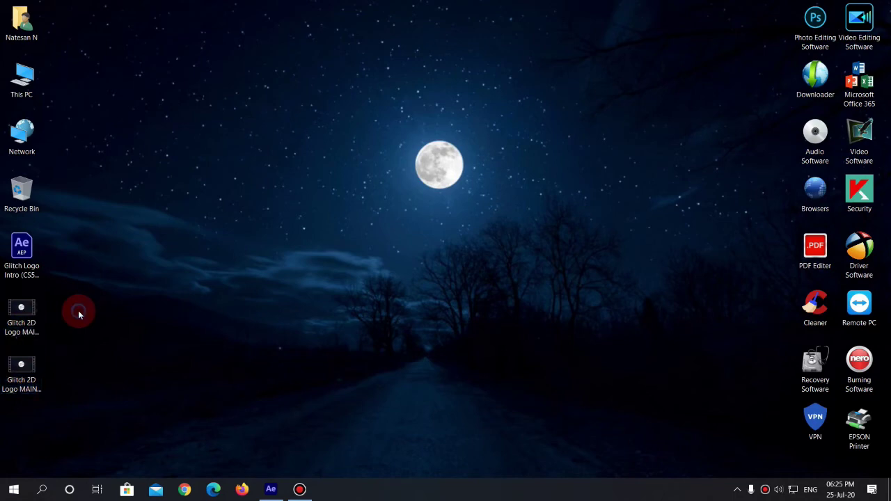
# Open the AVI's and the MP4's Properties side by side
pyautogui.click(39, 310)
pyautogui.rightClick(41, 340)
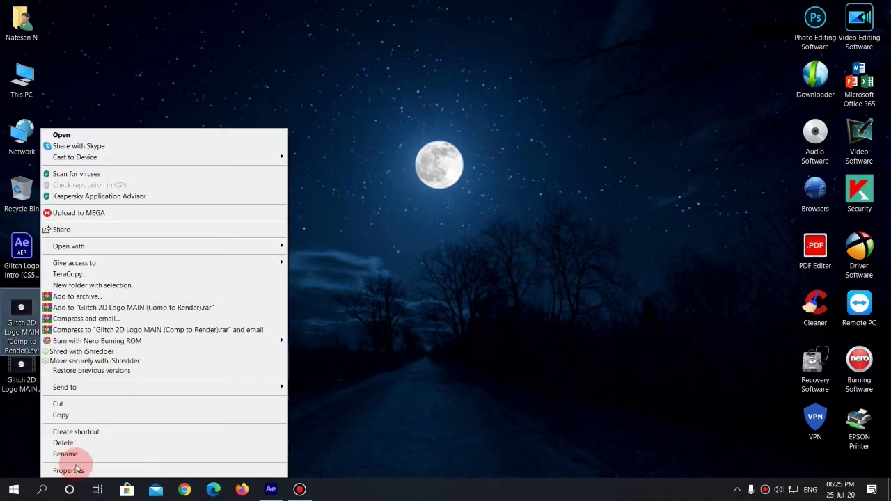
pyautogui.click(63, 472)
pyautogui.moveTo(159, 192)
pyautogui.mouseDown()
pyautogui.moveTo(306, 124)
pyautogui.moveTo(223, 118)
pyautogui.mouseUp()
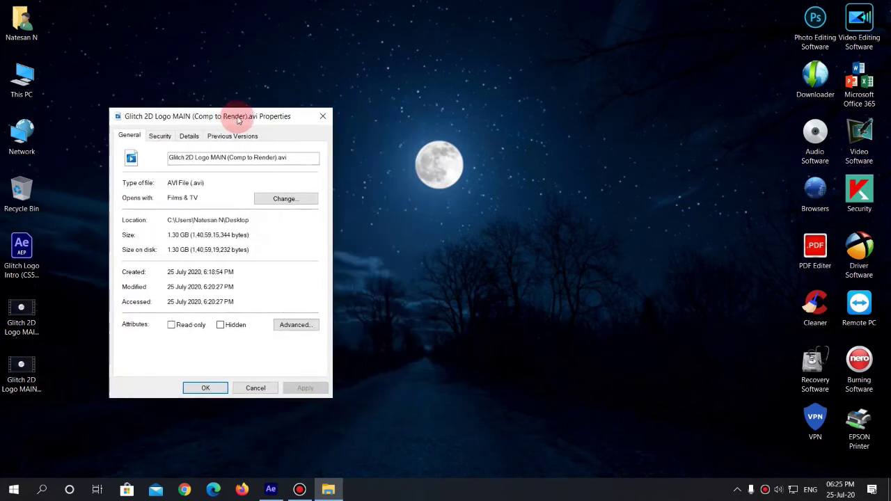
pyautogui.rightClick(19, 374)
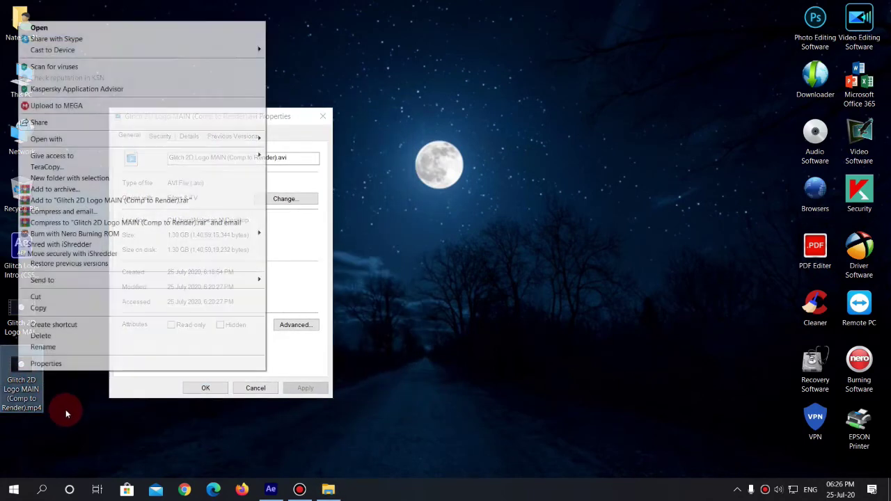
pyautogui.click(54, 365)
pyautogui.moveTo(115, 195)
pyautogui.mouseDown()
pyautogui.moveTo(435, 120)
pyautogui.moveTo(425, 122)
pyautogui.mouseUp()
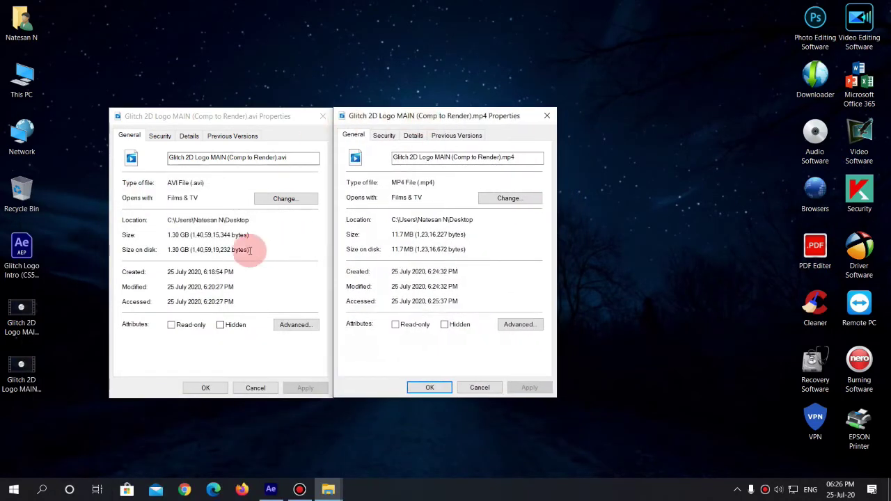
# Compare the AVI's 1.30 GB with the MP4's 11.7 MB, close both, and refresh the desktop
pyautogui.moveTo(167, 235); pyautogui.dragTo(173, 234)
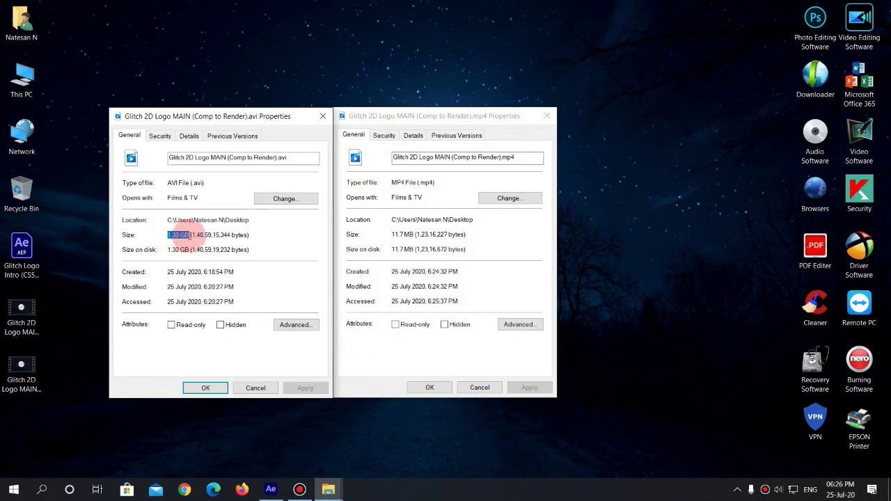
pyautogui.click(392, 234)
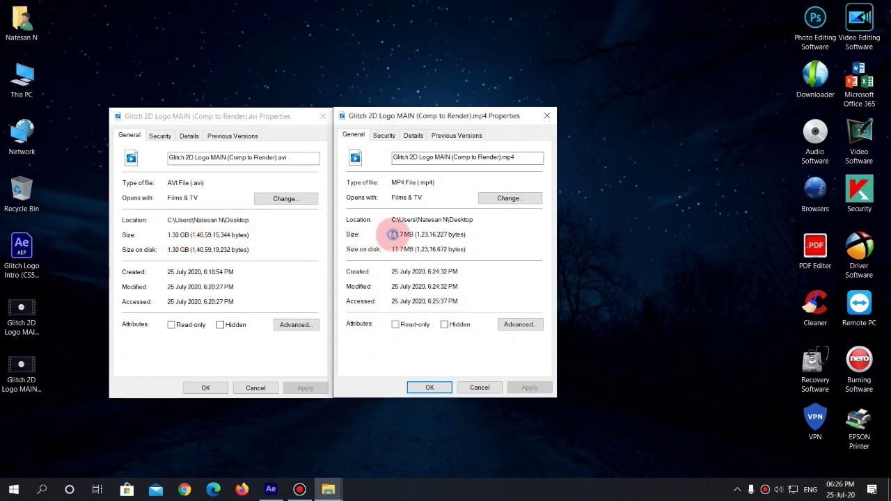
pyautogui.moveTo(392, 235); pyautogui.dragTo(416, 234)
pyautogui.click(547, 117)
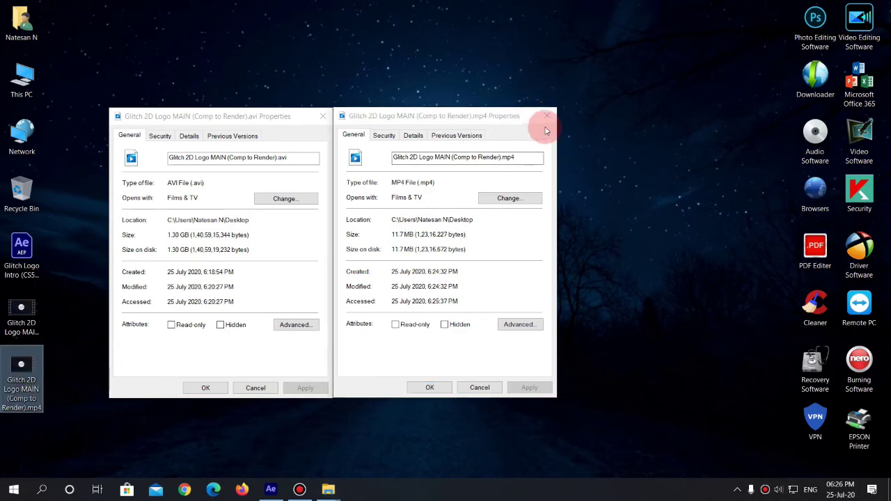
pyautogui.click(330, 121)
pyautogui.rightClick(178, 215)
pyautogui.click(218, 253)
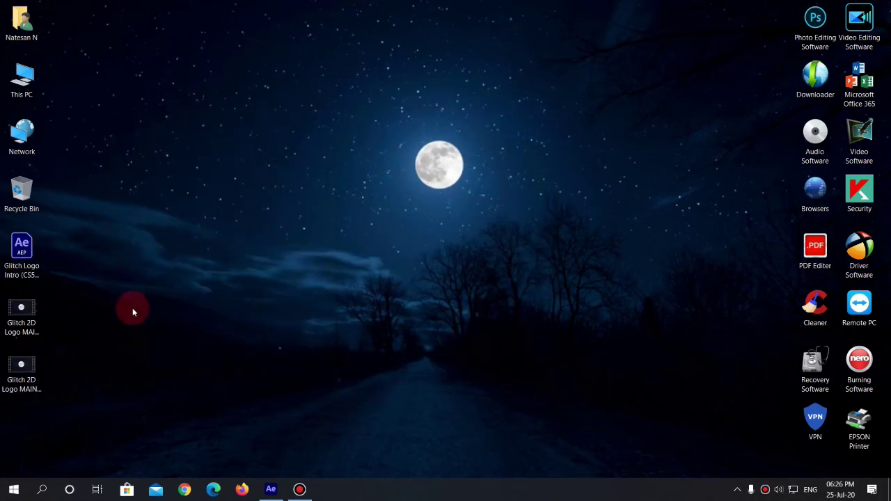